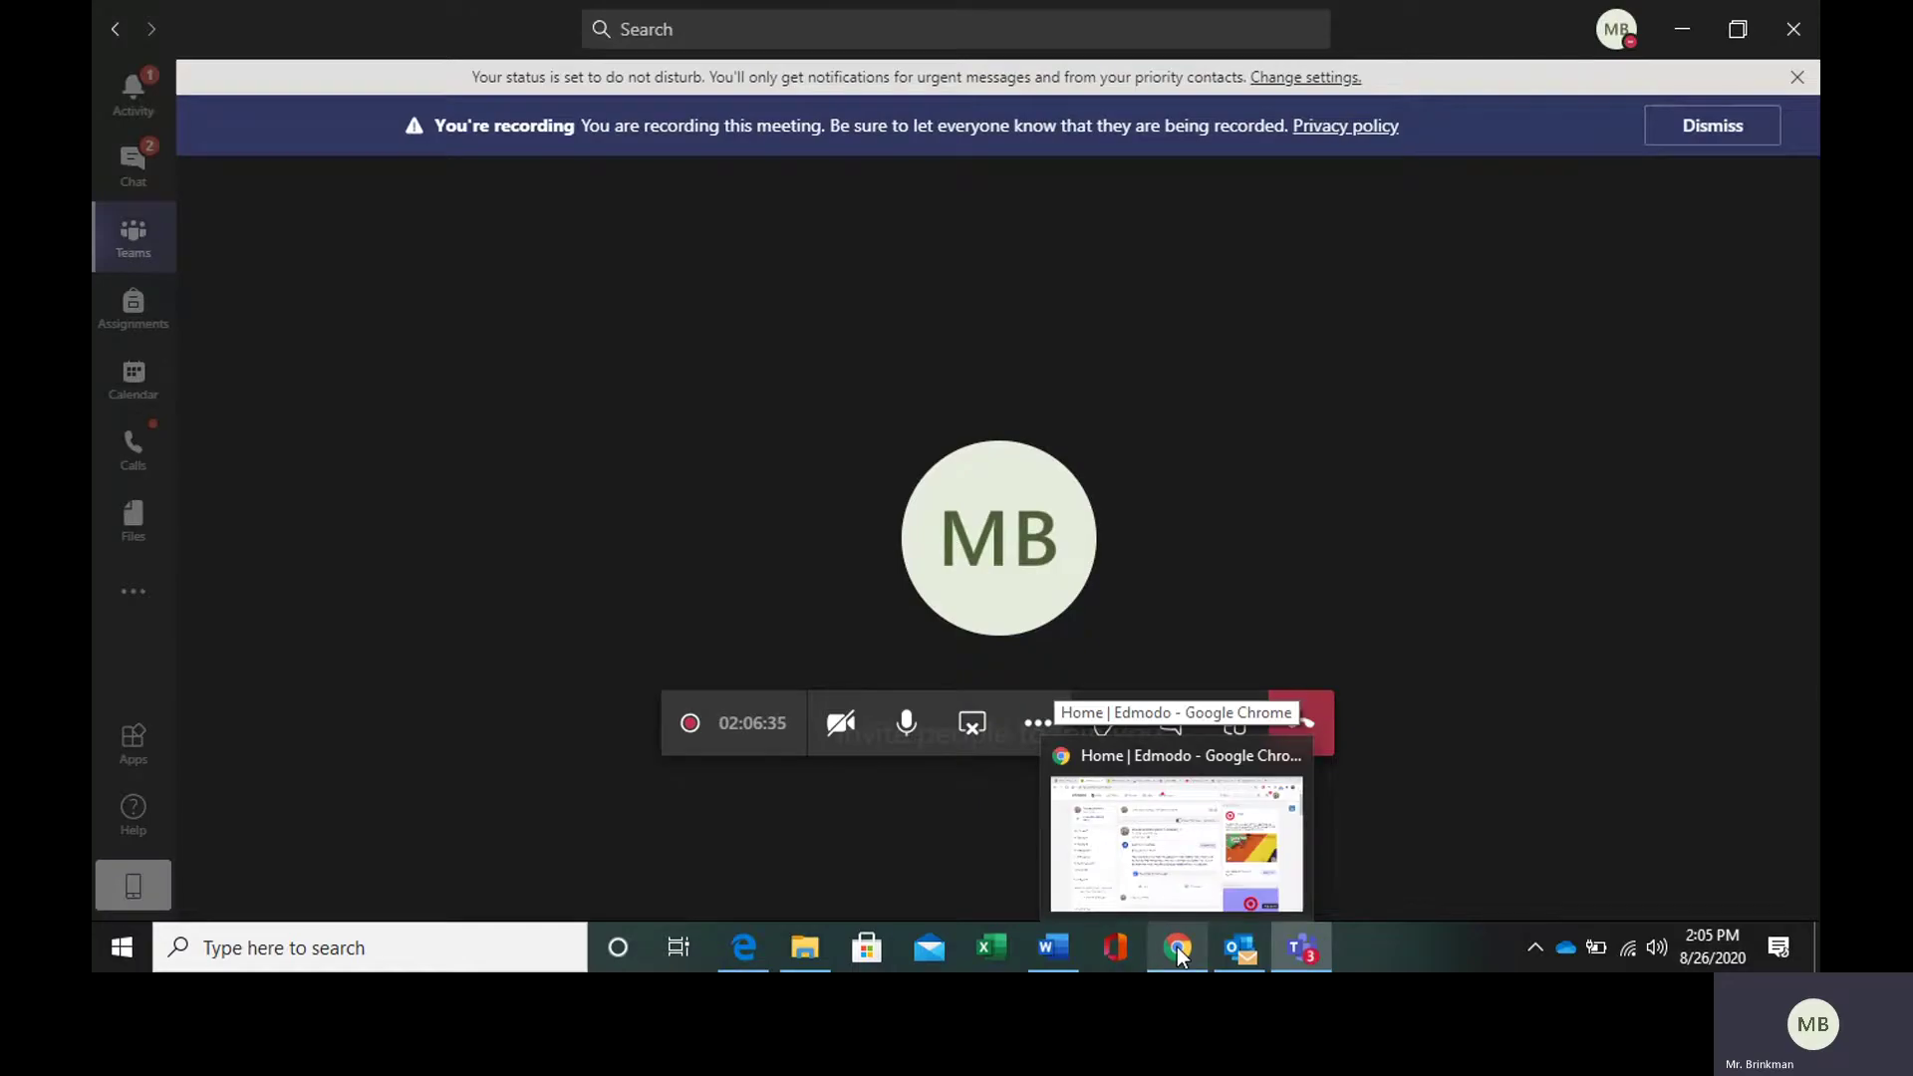
# Switch from Teams to the Home | Edmodo window in Chrome.
pyautogui.click(1167, 849)
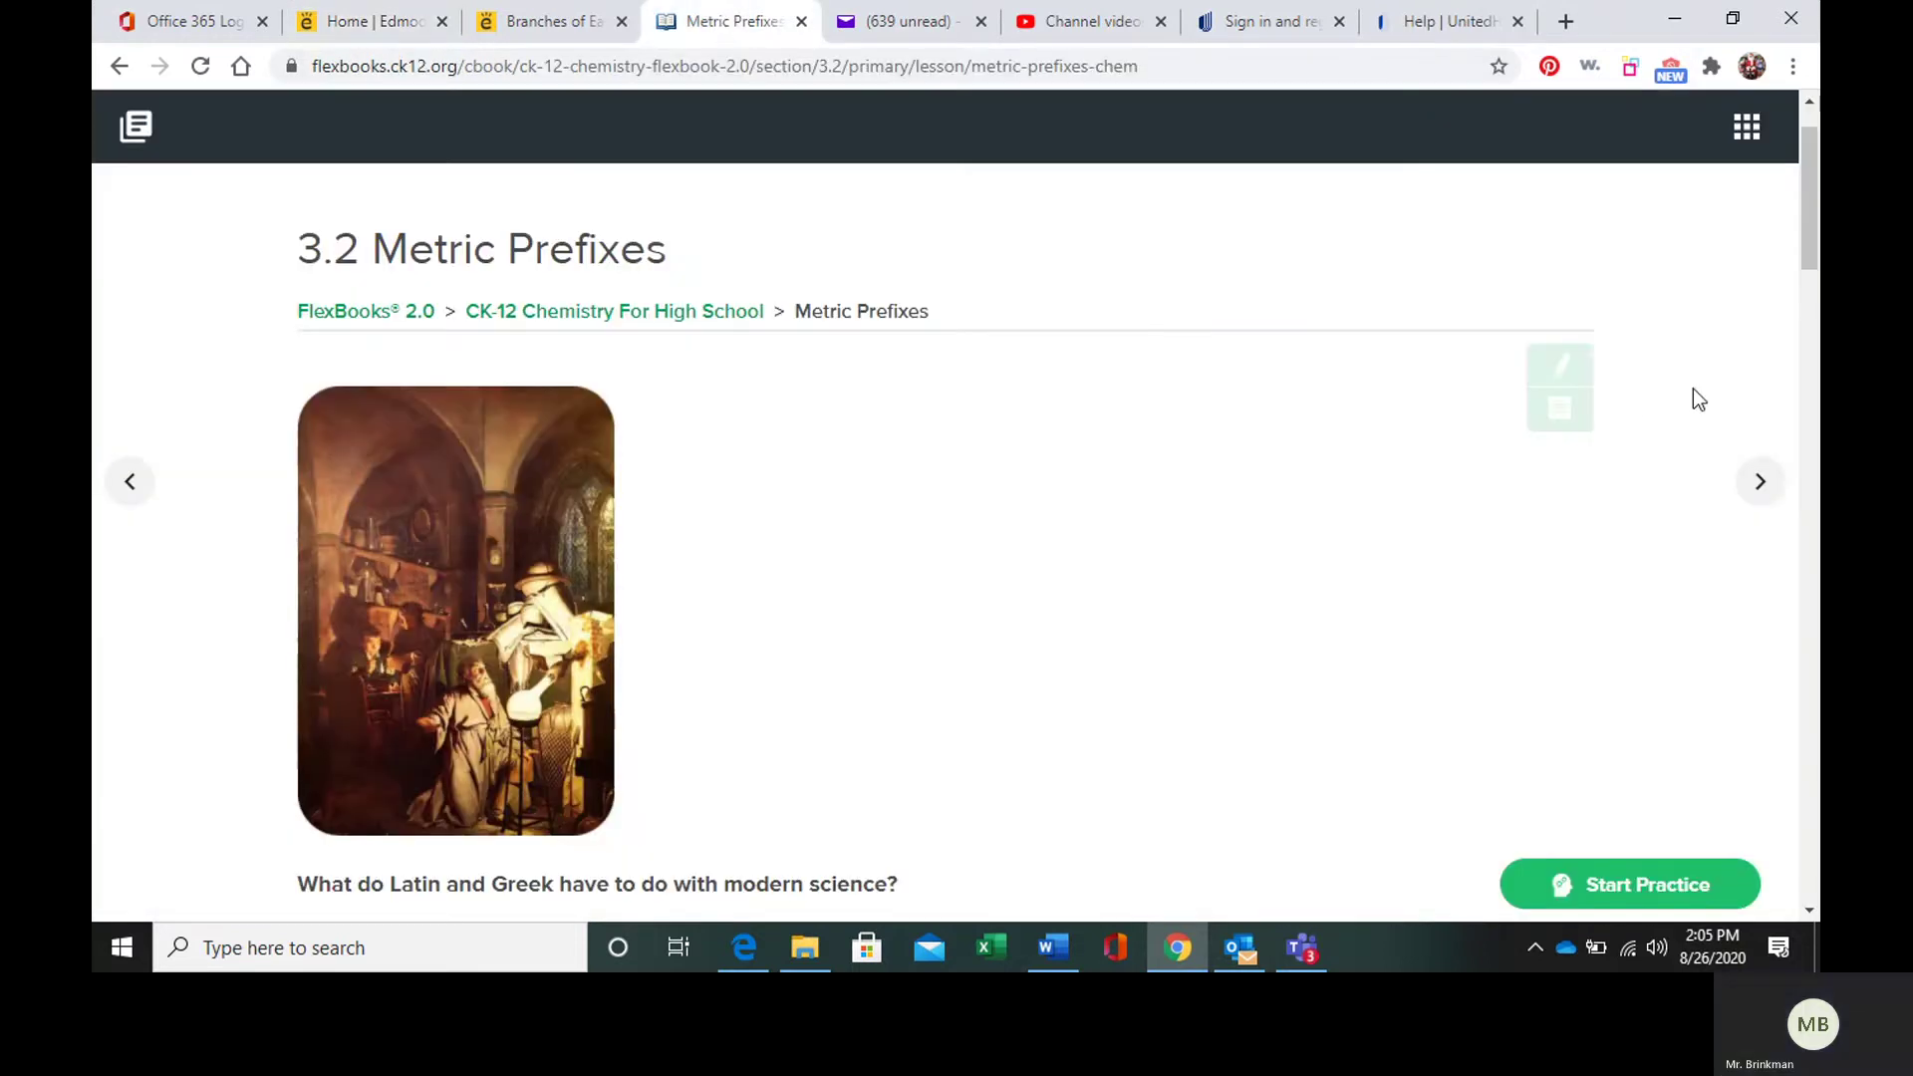
pyautogui.moveTo(1807, 204); pyautogui.dragTo(1809, 349)
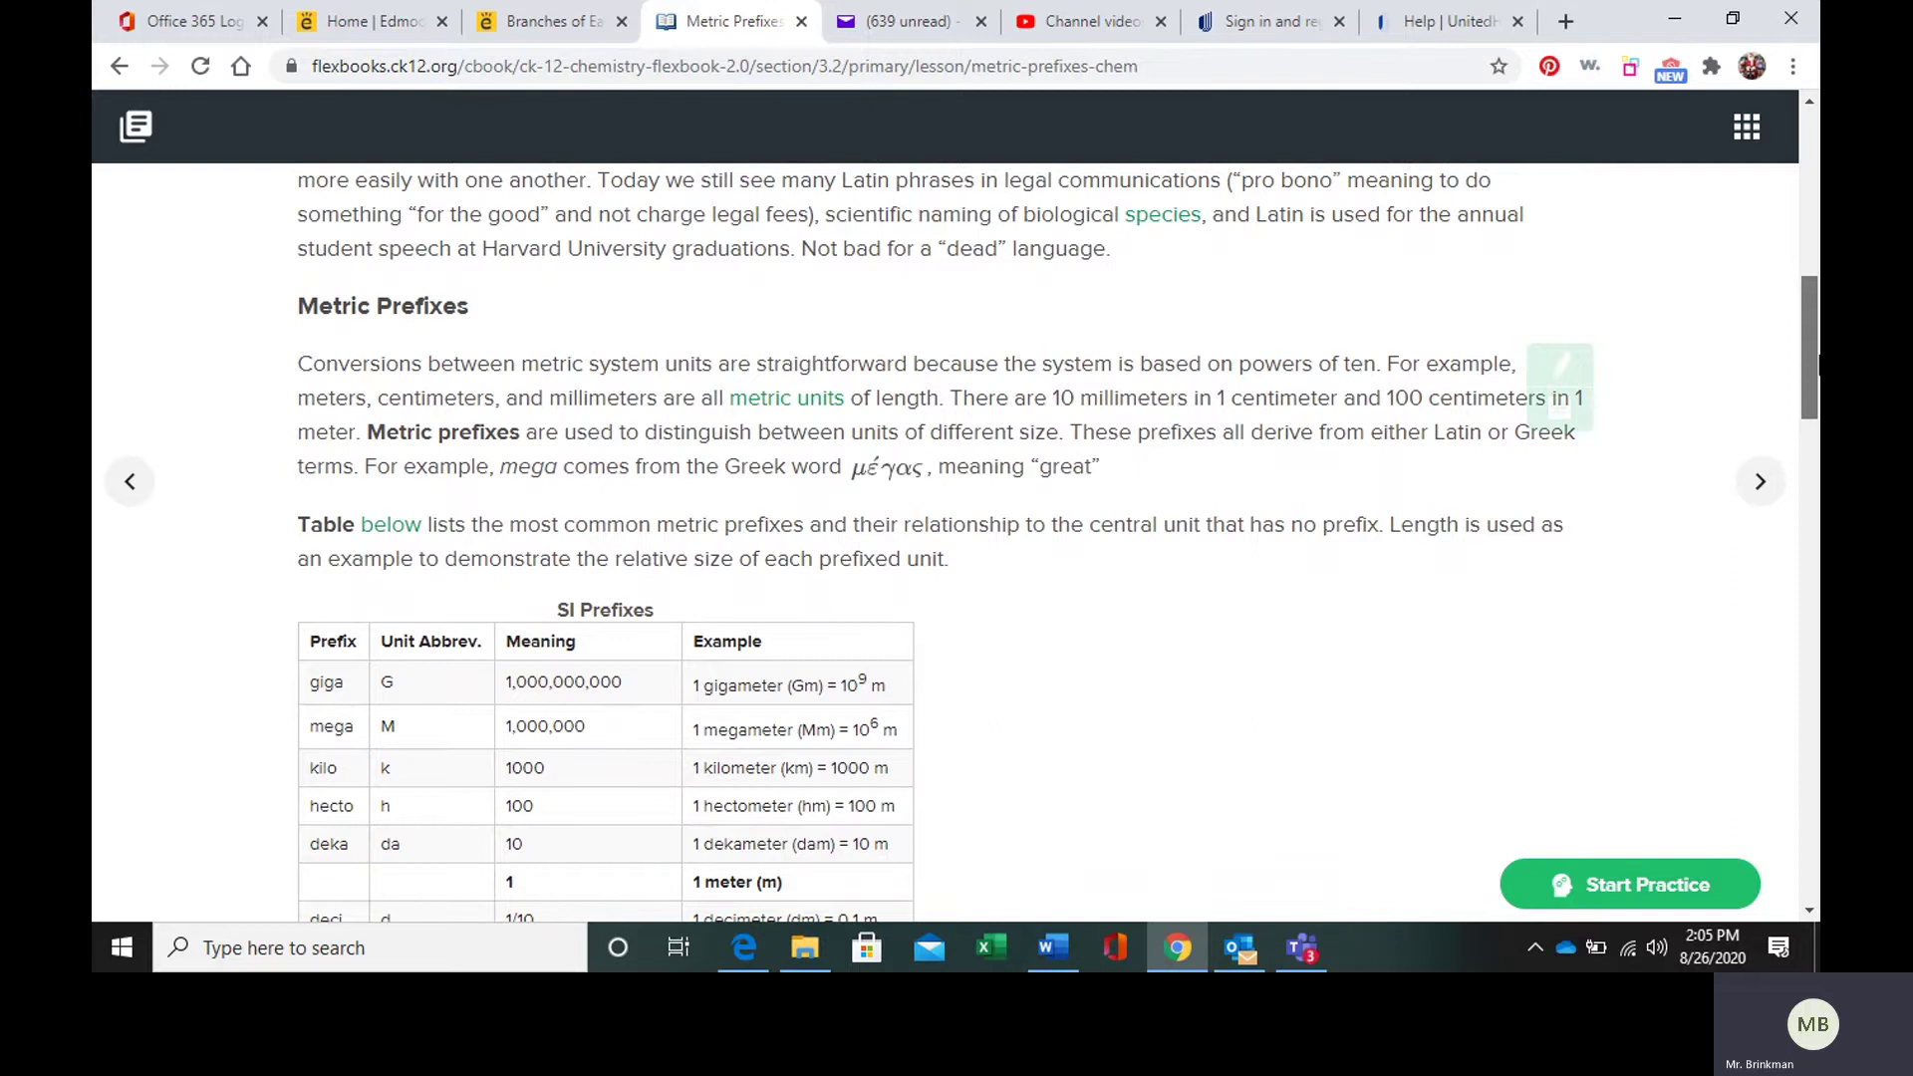
pyautogui.moveTo(1810, 348); pyautogui.dragTo(1808, 366)
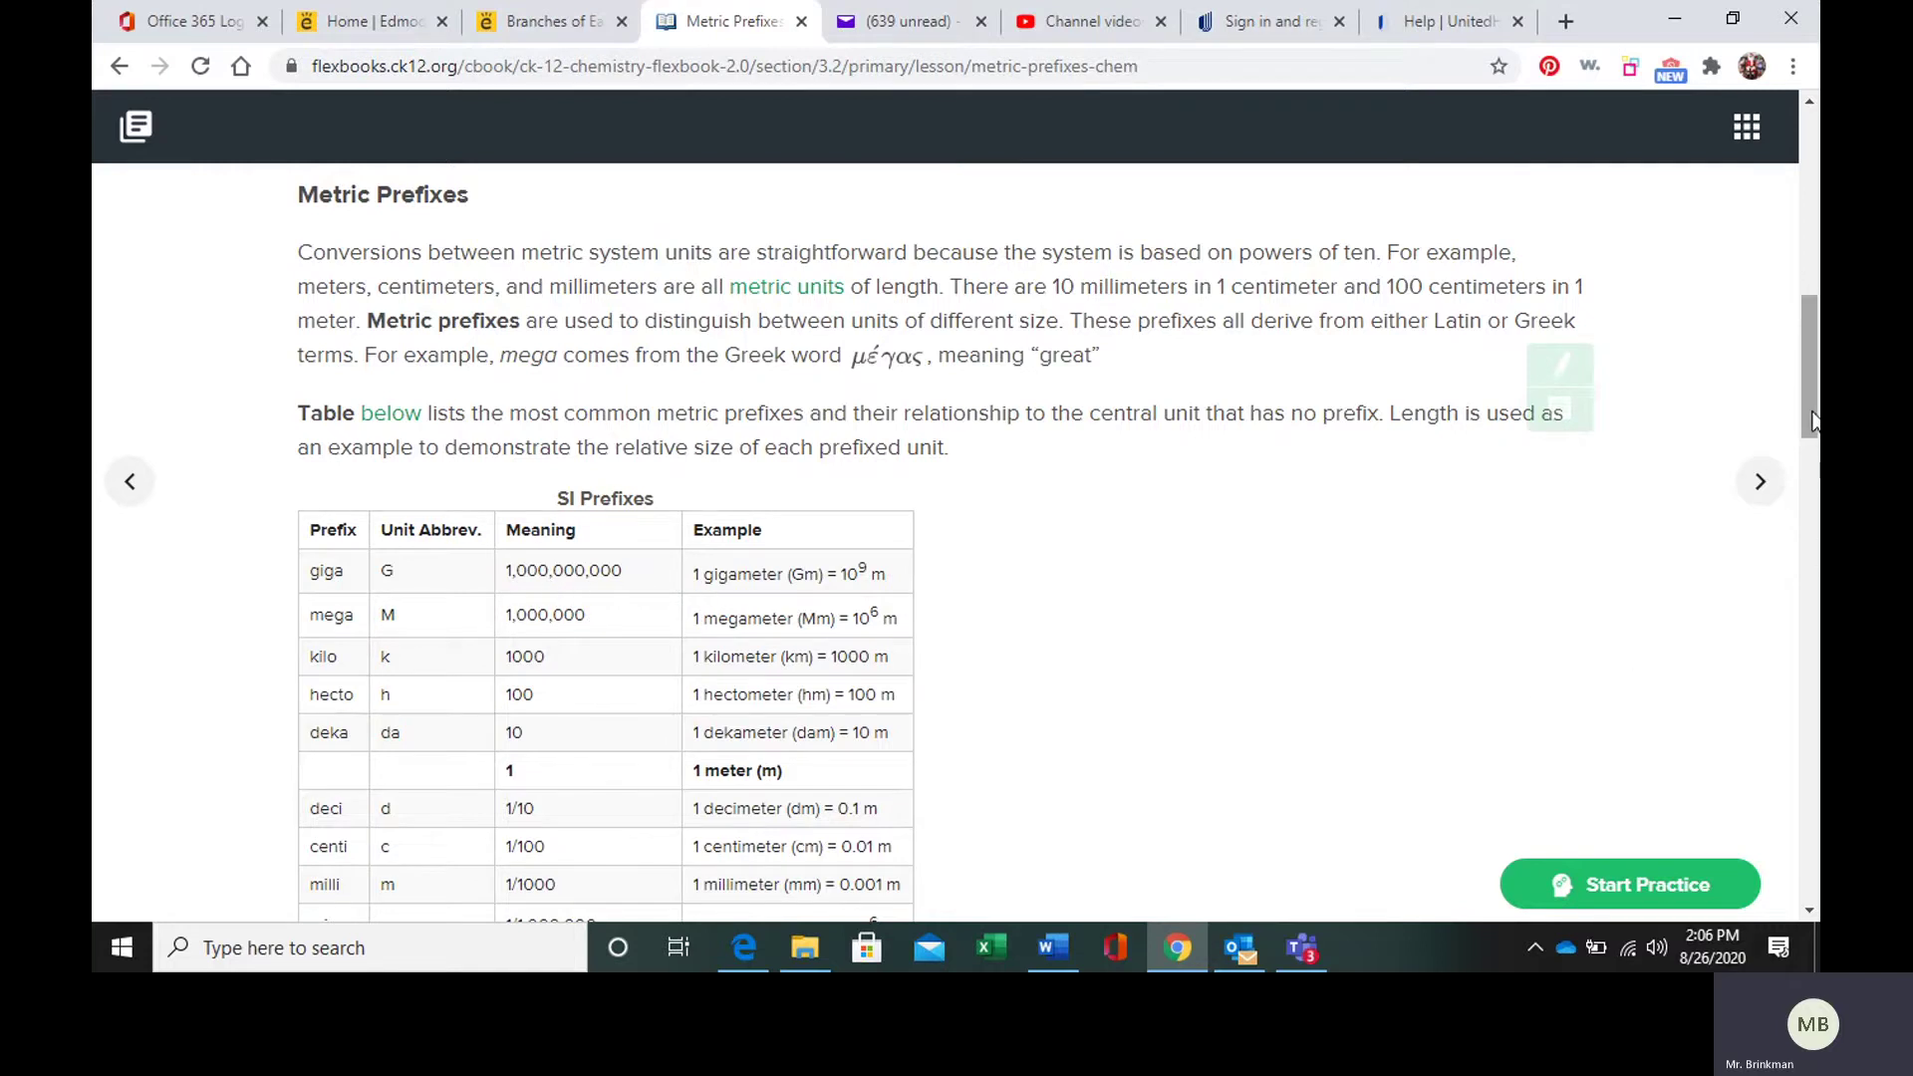
pyautogui.moveTo(1814, 422); pyautogui.dragTo(1813, 469)
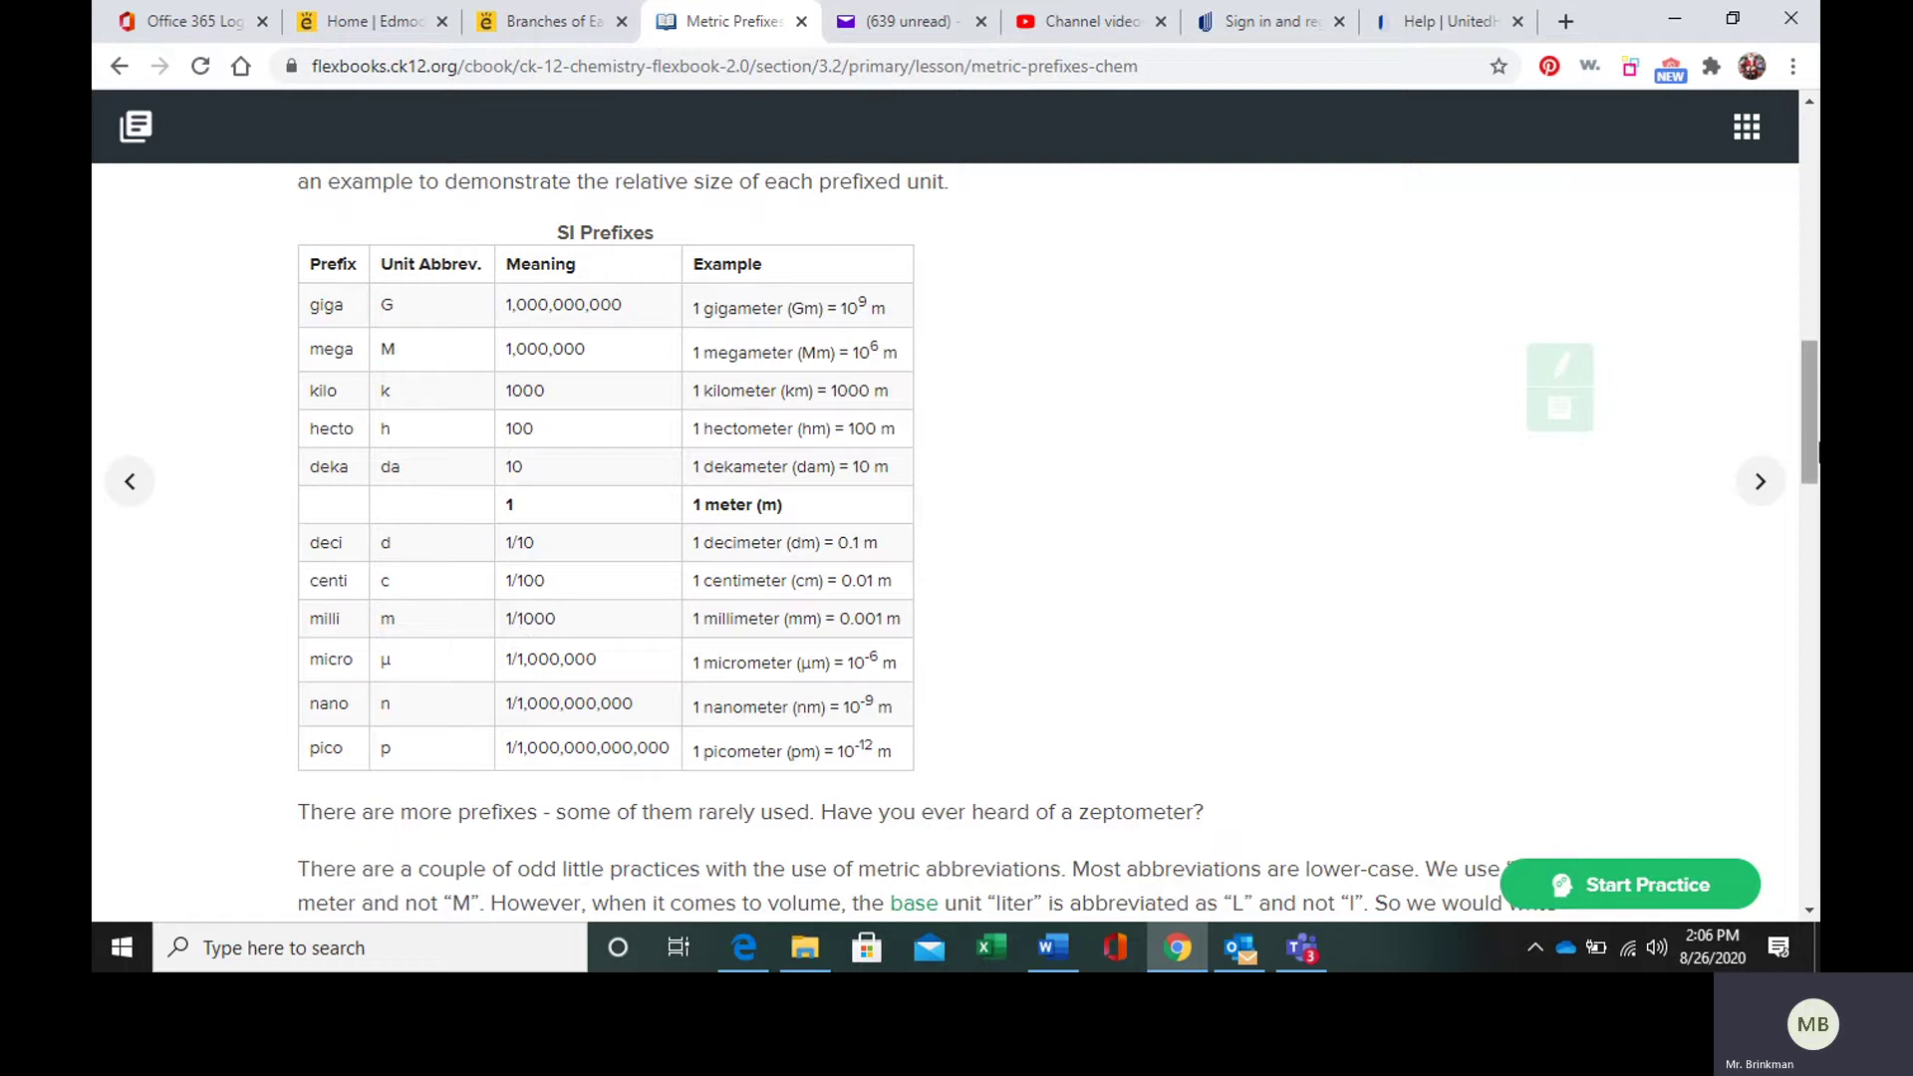
pyautogui.moveTo(1812, 444); pyautogui.dragTo(1814, 453)
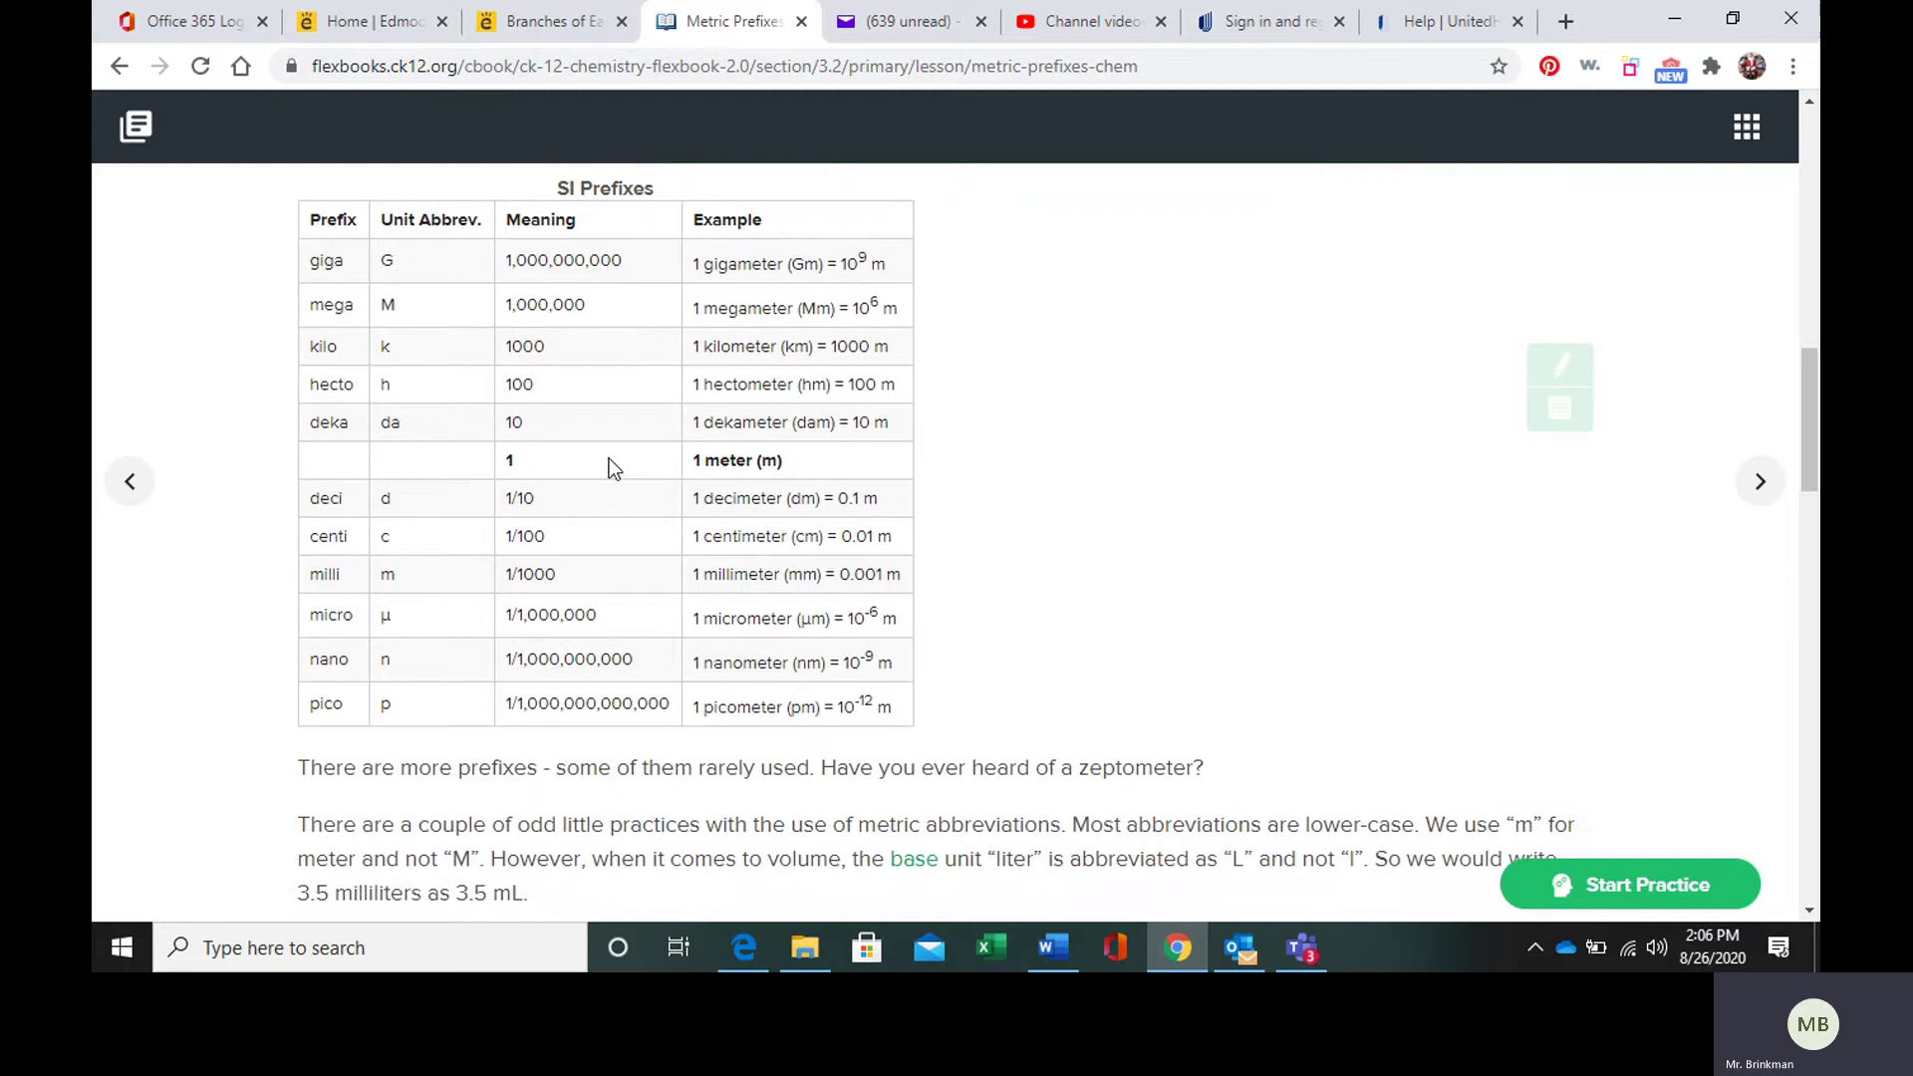
# Scroll past the SI Prefixes table to the notes on abbreviations and manageable numbers.
pyautogui.moveTo(509, 451); pyautogui.dragTo(503, 466)
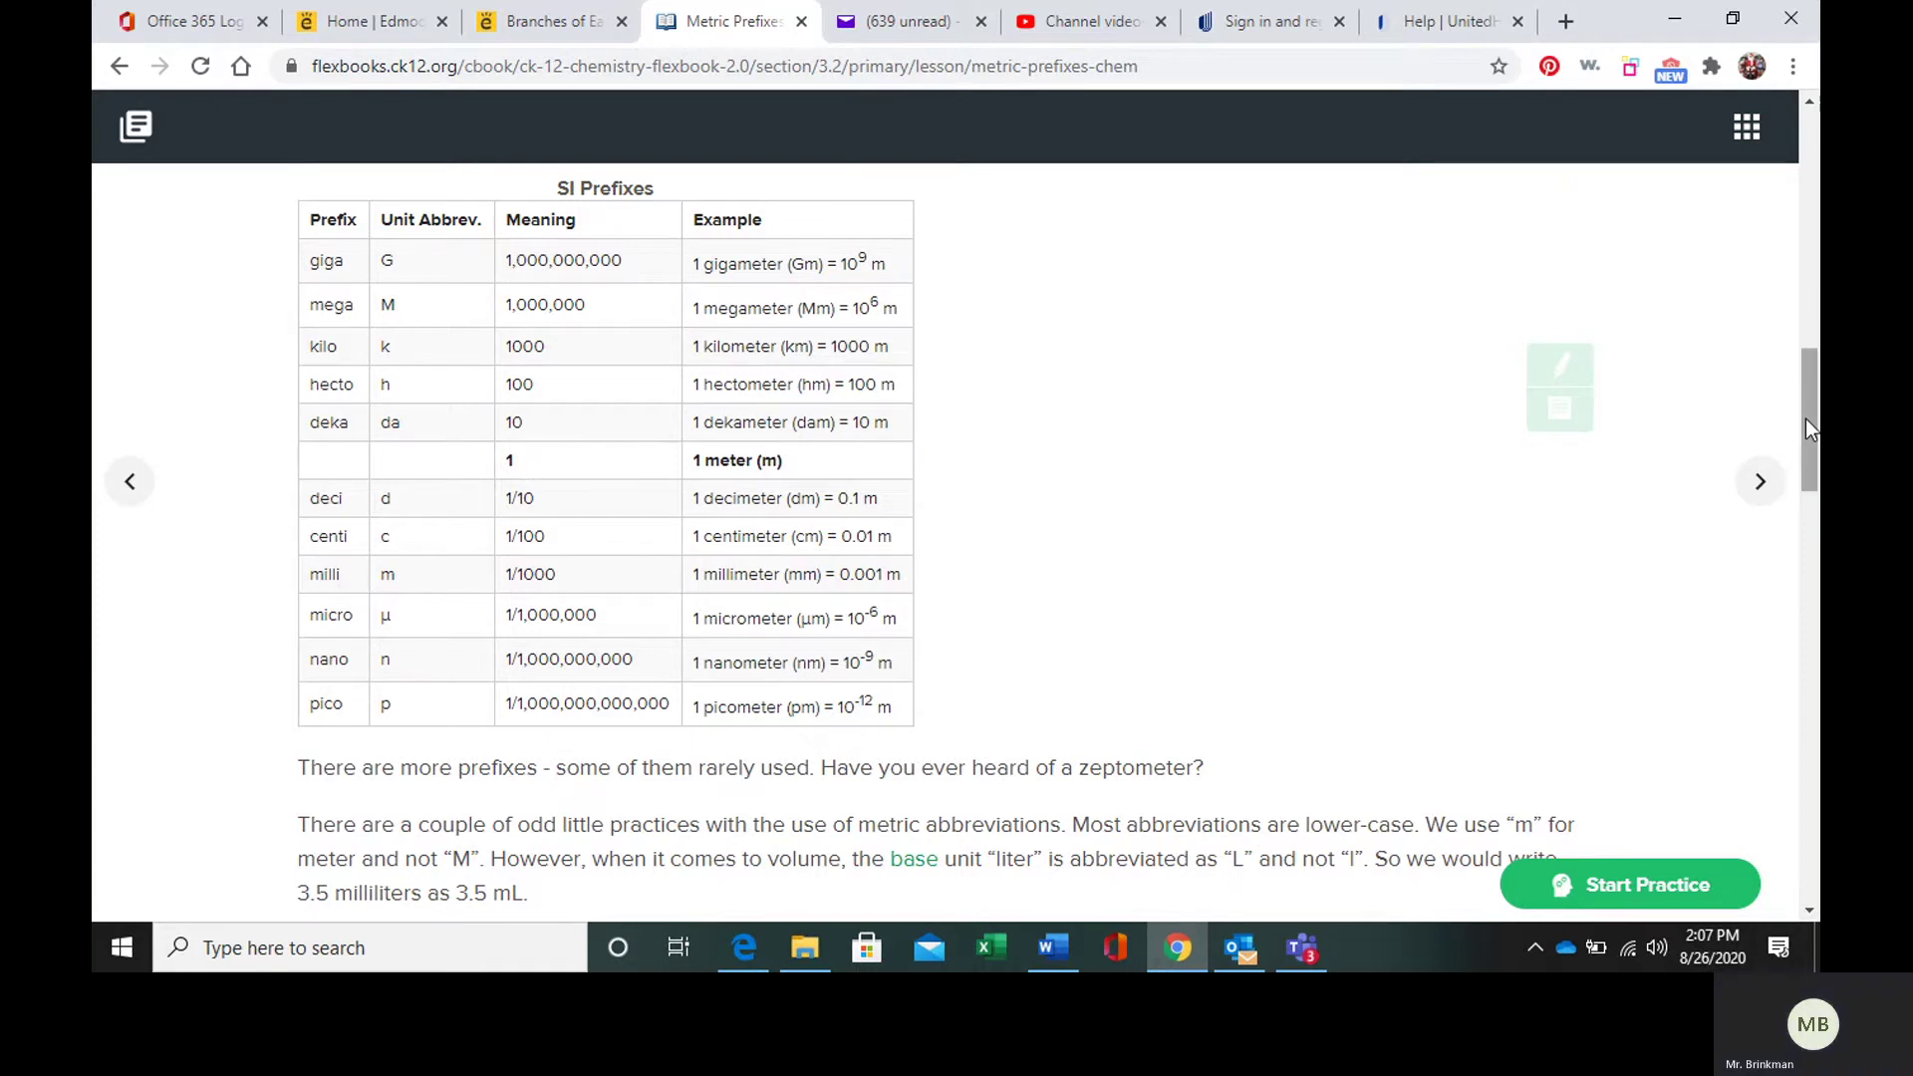
pyautogui.moveTo(1806, 417); pyautogui.dragTo(1811, 446)
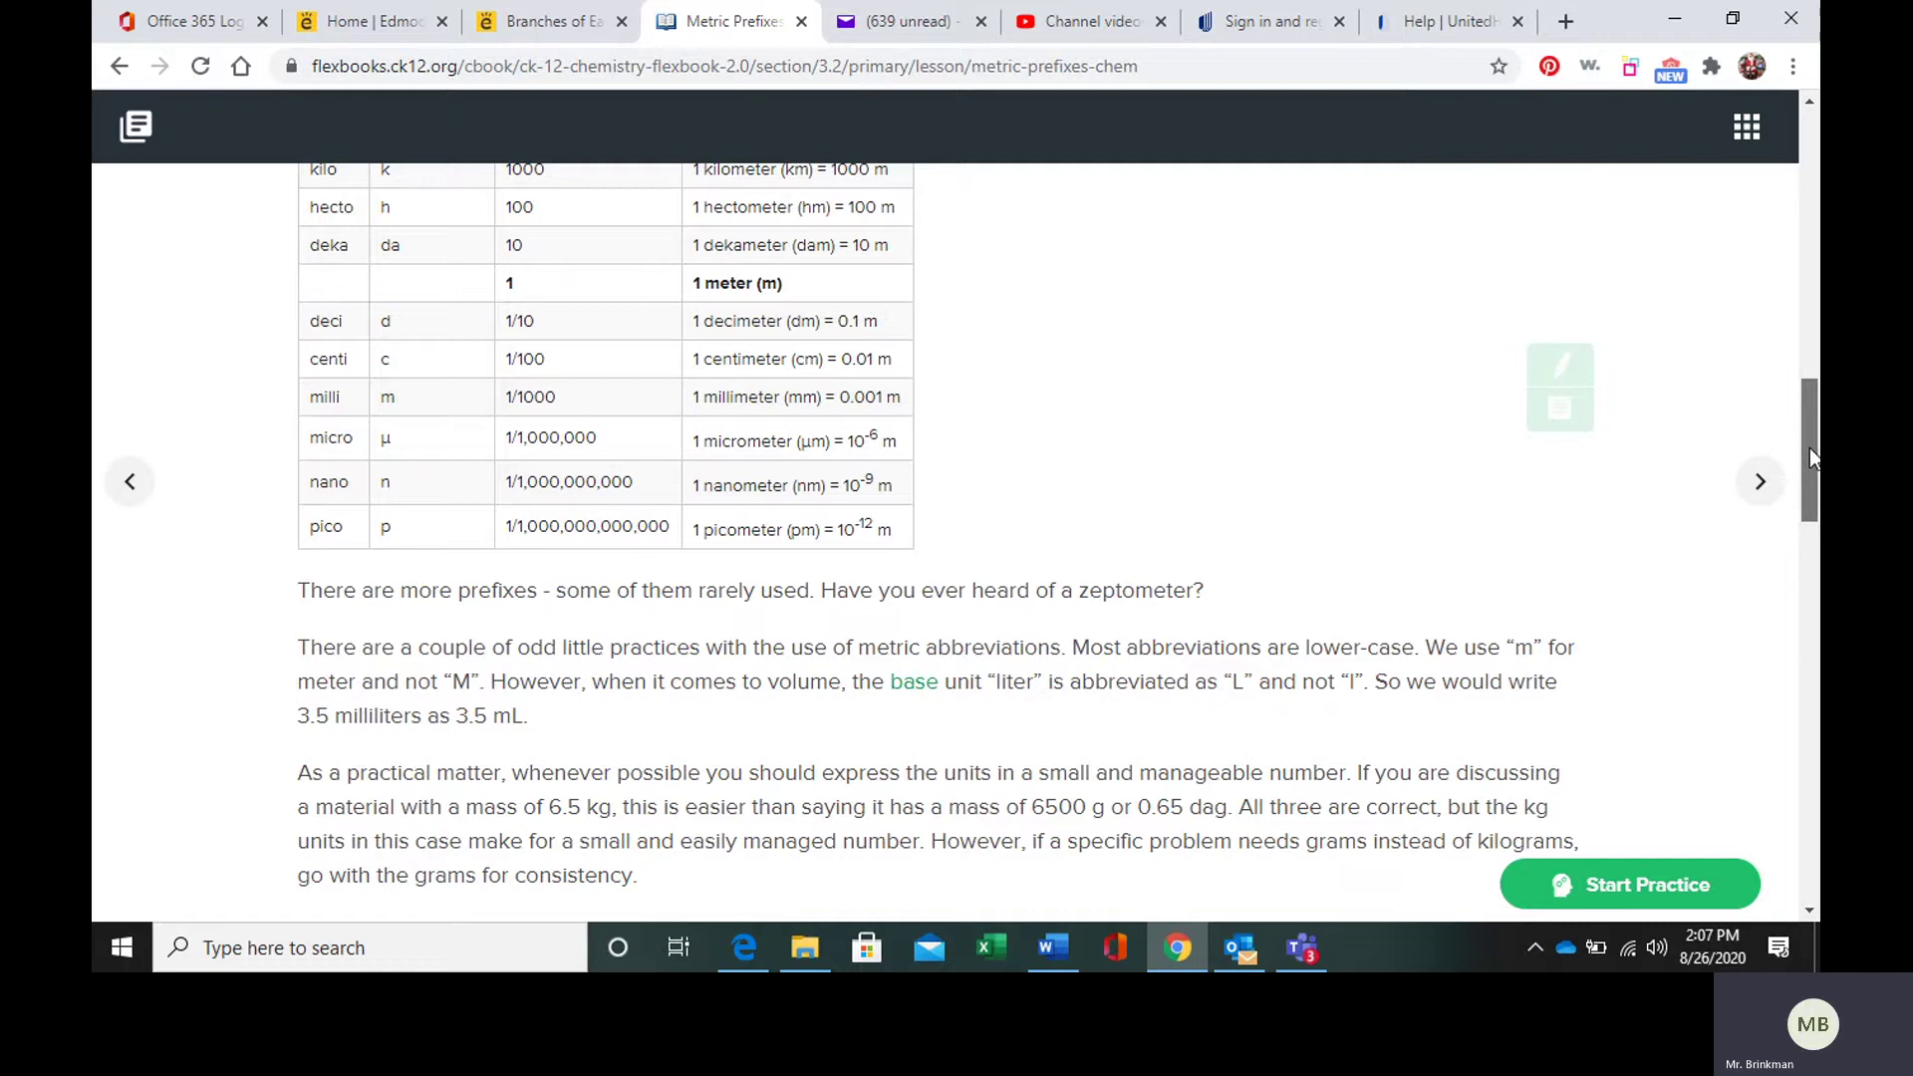
pyautogui.moveTo(1811, 448); pyautogui.dragTo(1814, 509)
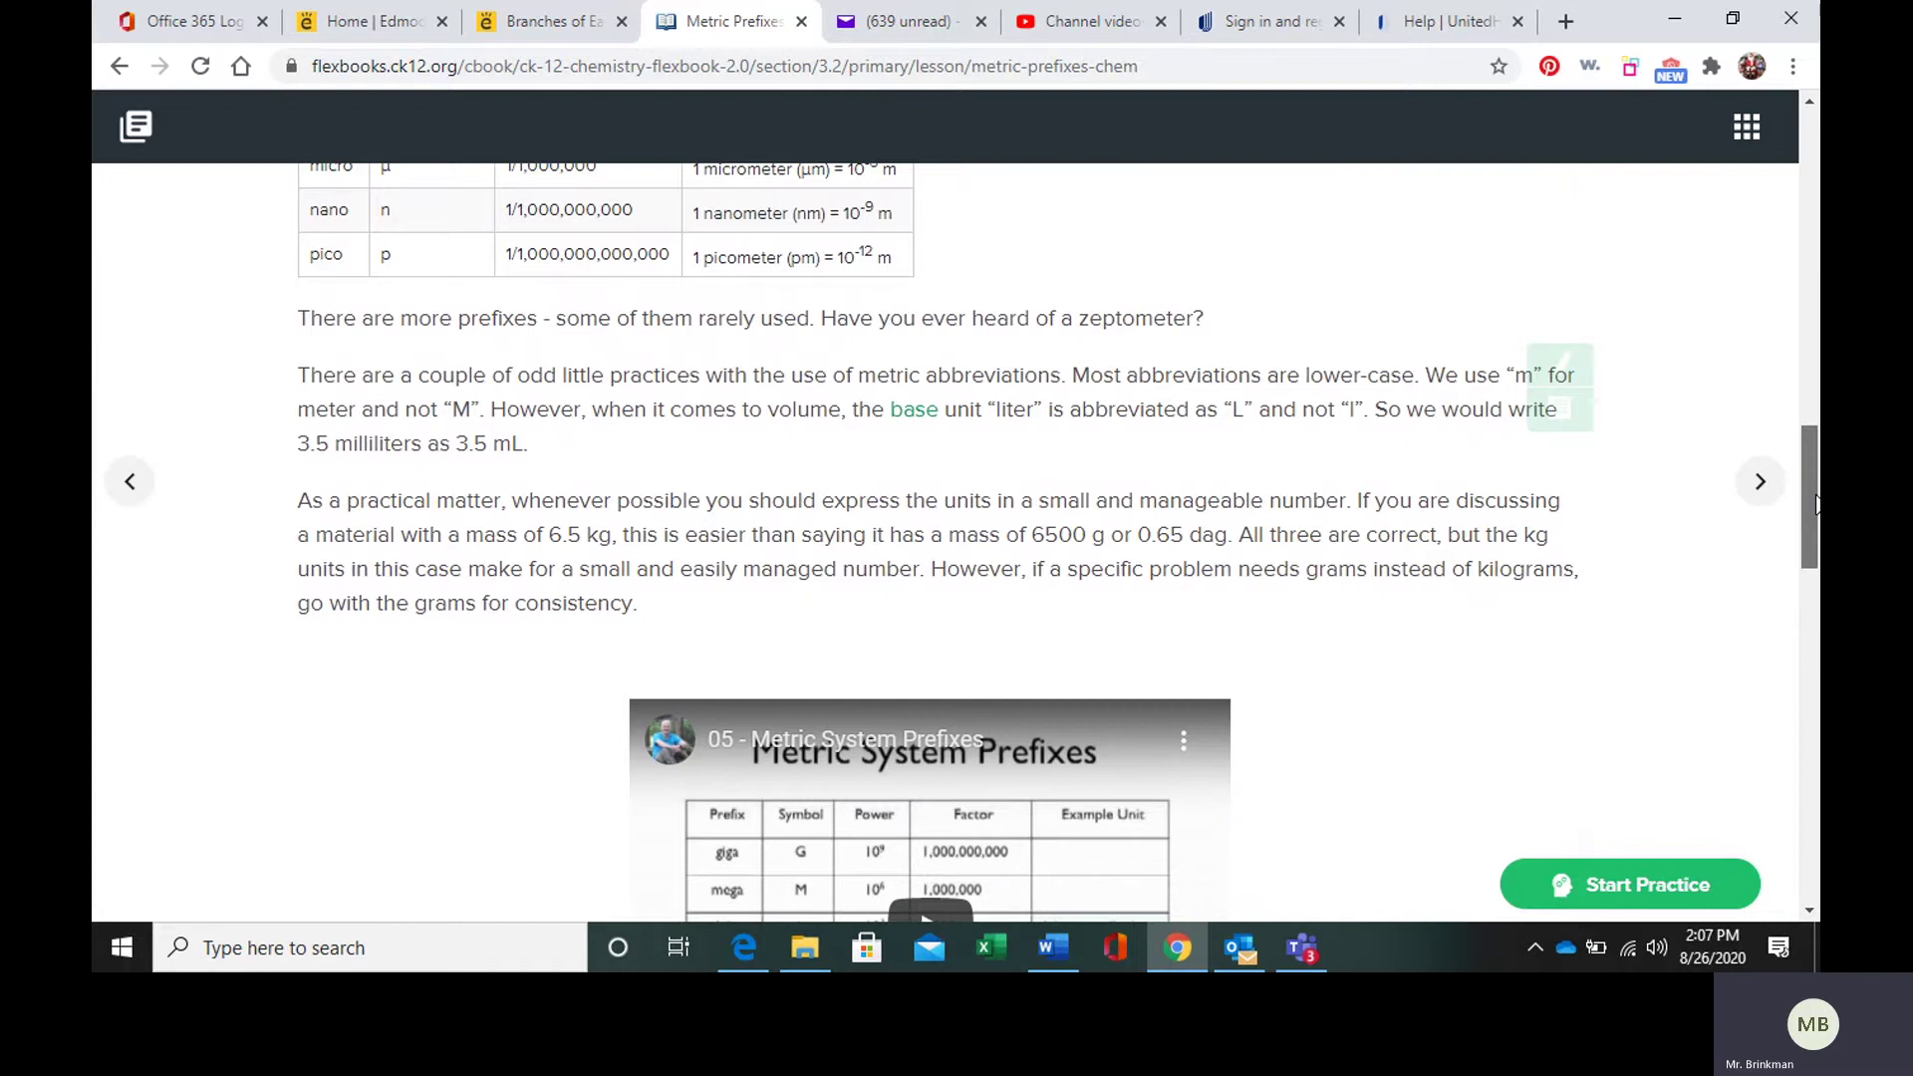
pyautogui.moveTo(1814, 509); pyautogui.dragTo(1816, 522)
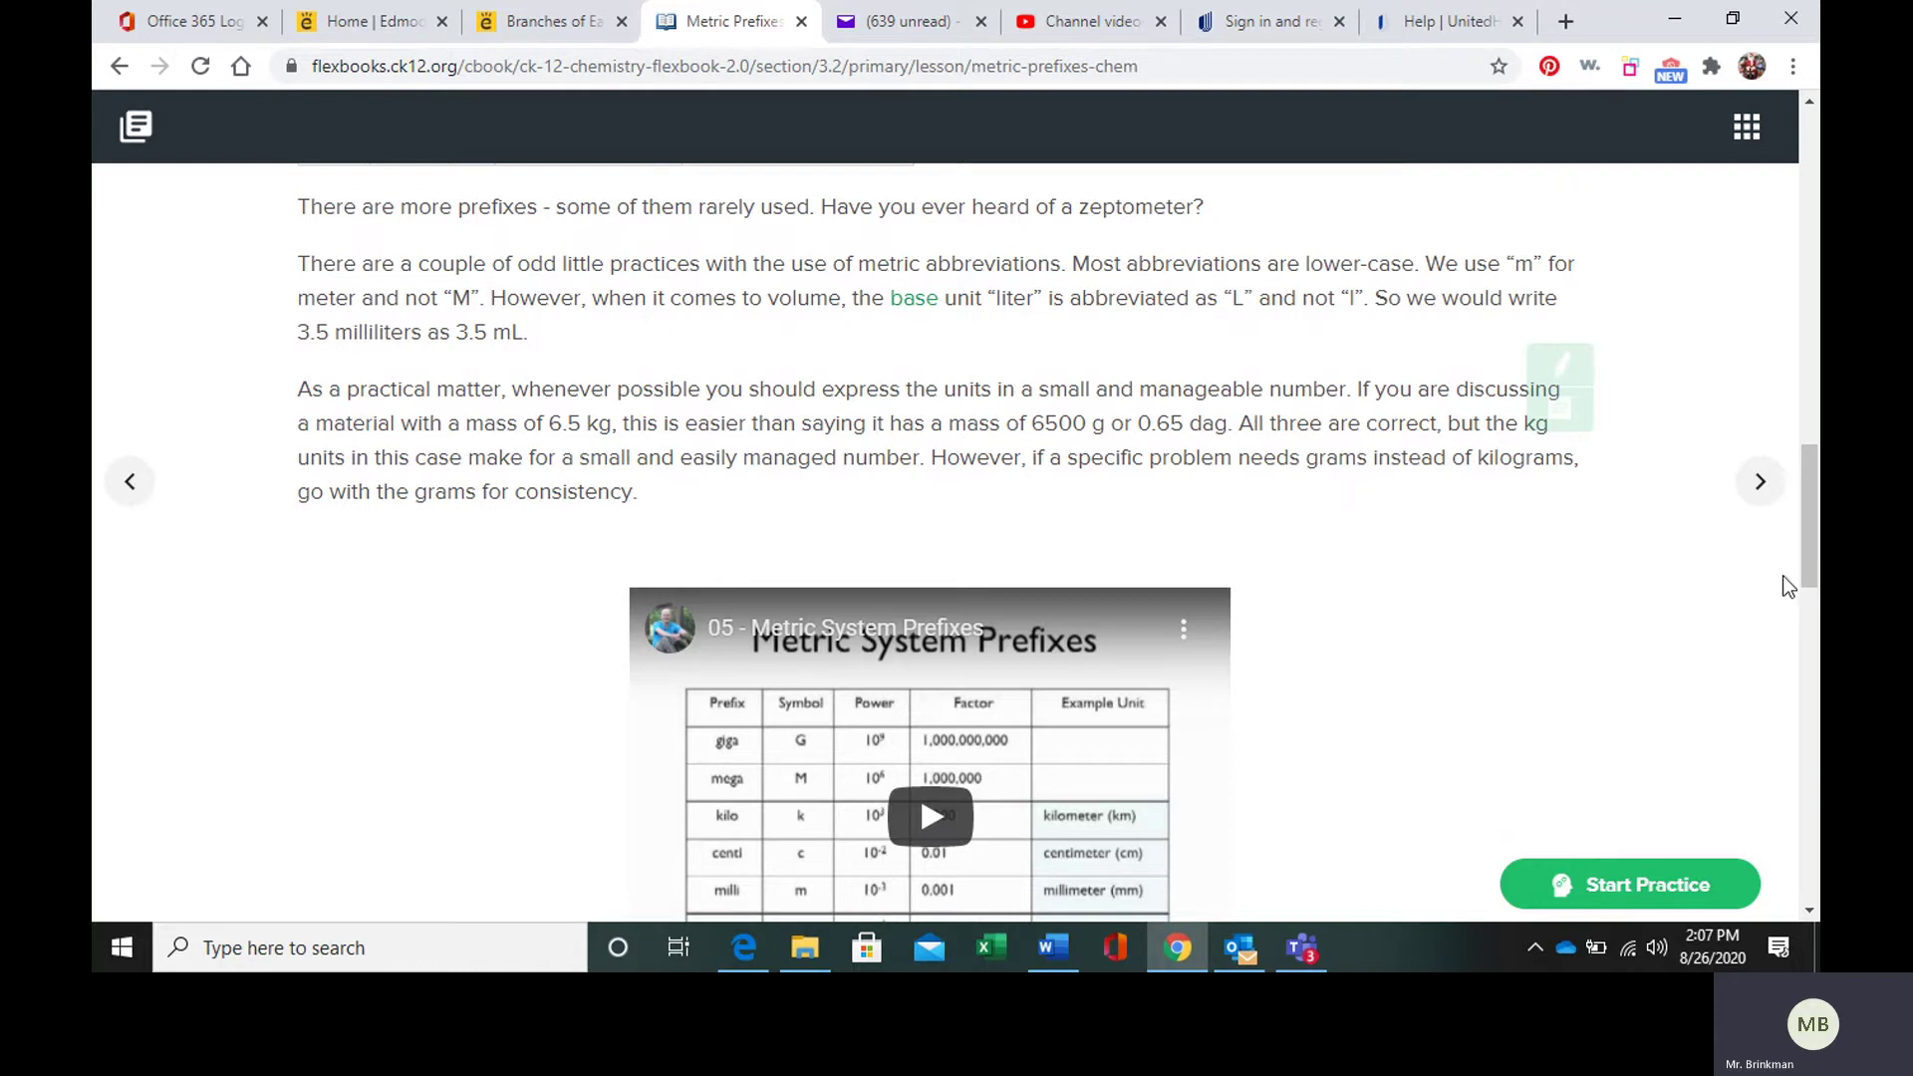
pyautogui.moveTo(1808, 550); pyautogui.dragTo(1811, 579)
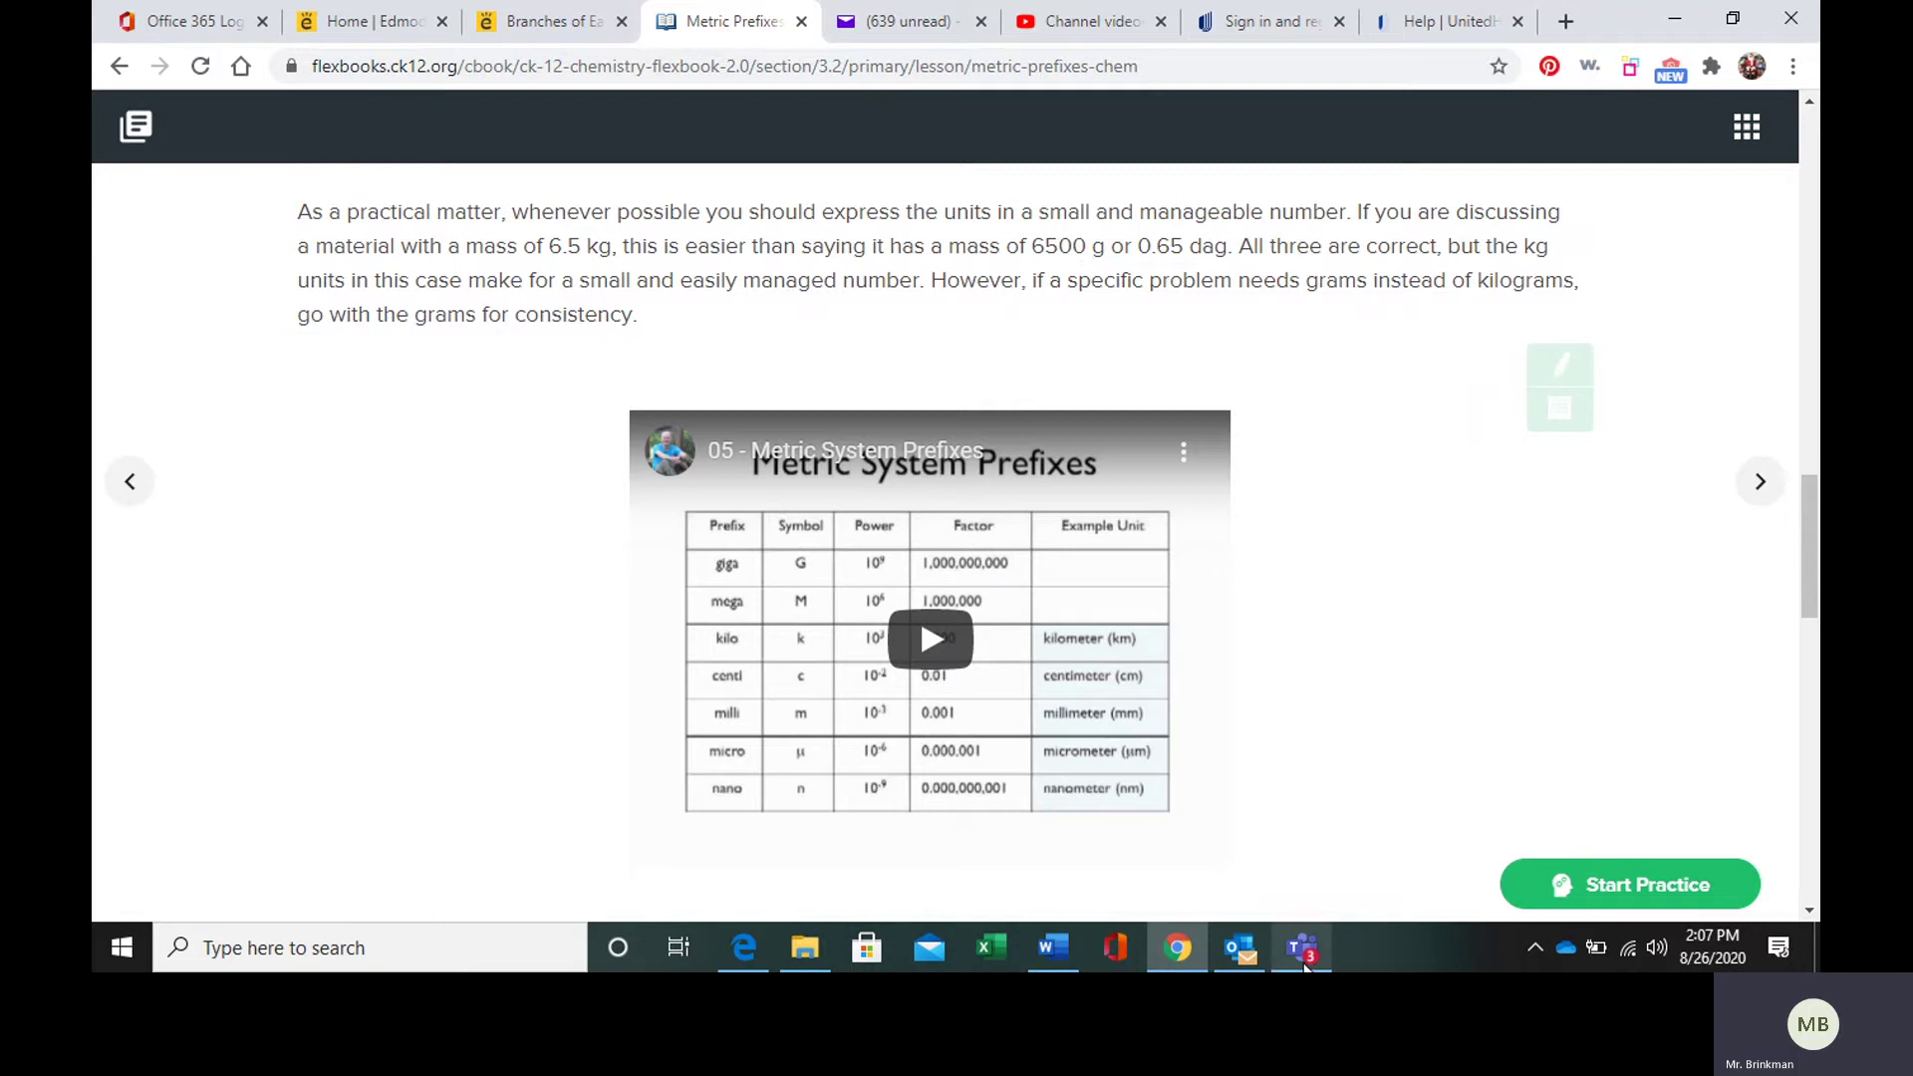
# Switch back to the Microsoft Teams meeting from the taskbar.
pyautogui.moveTo(1302, 948)
pyautogui.click(1317, 784)
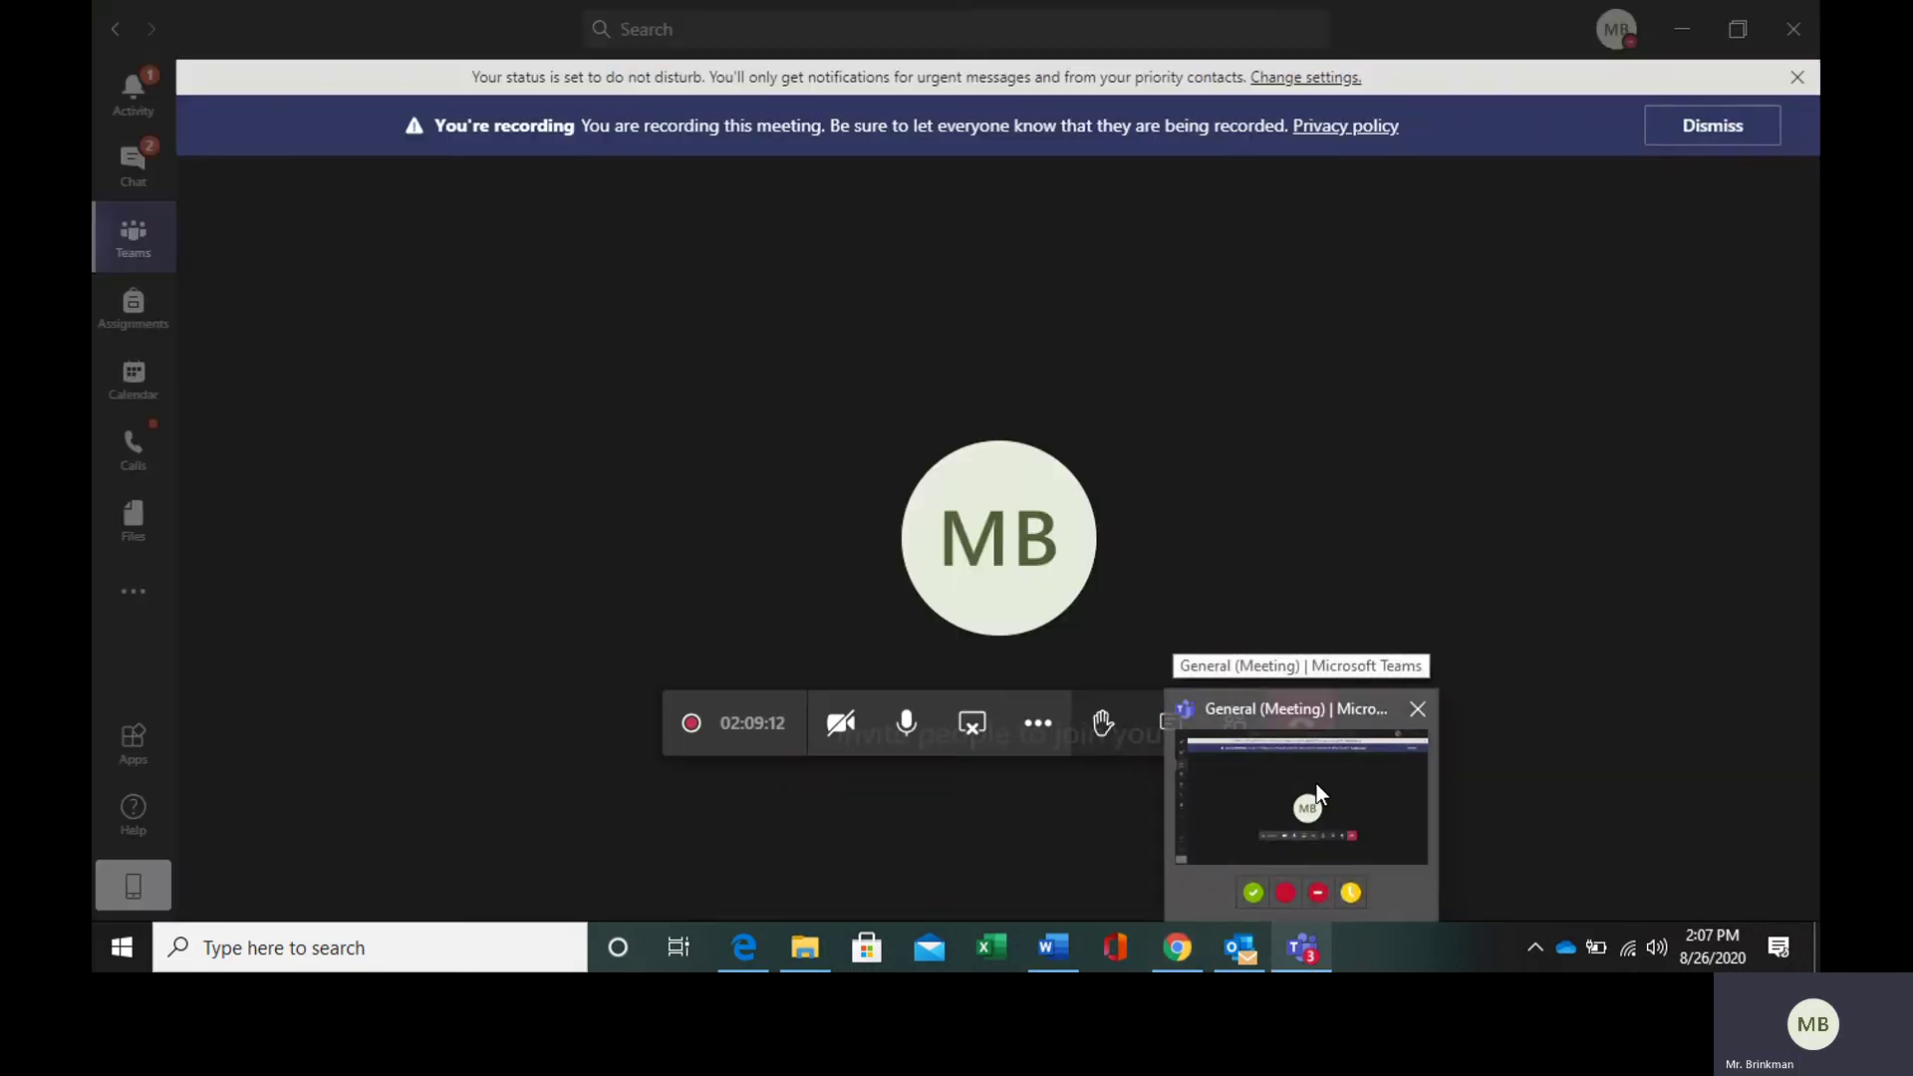